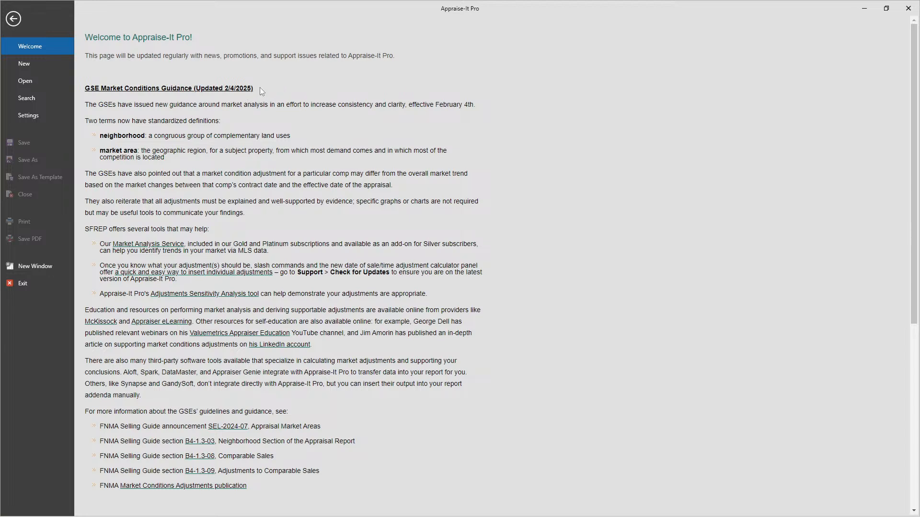
Step: Browse the full list of report types available for a new report
{"action": "left_click_drag", "start_coordinate": [259, 88], "coordinate": [225, 89]}
{"action": "left_click", "coordinate": [31, 67]}
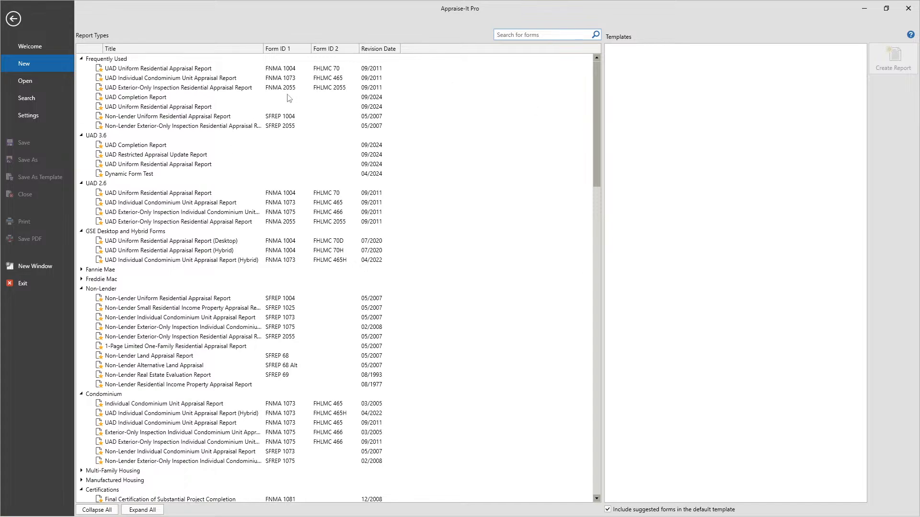
{"action": "left_click_drag", "start_coordinate": [597, 105], "coordinate": [572, 488]}
{"action": "left_click_drag", "start_coordinate": [599, 417], "coordinate": [588, 288]}
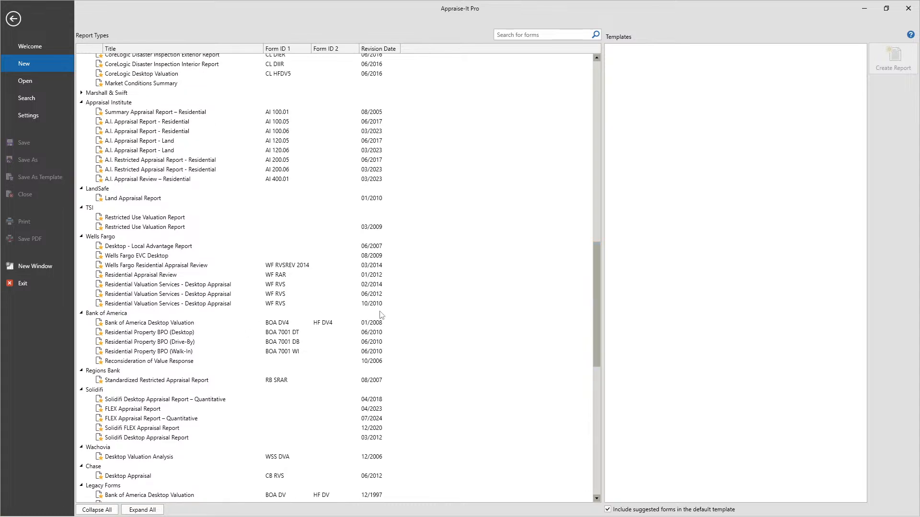
{"action": "scroll", "coordinate": [320, 278], "scroll_direction": "up", "scroll_amount": 14}
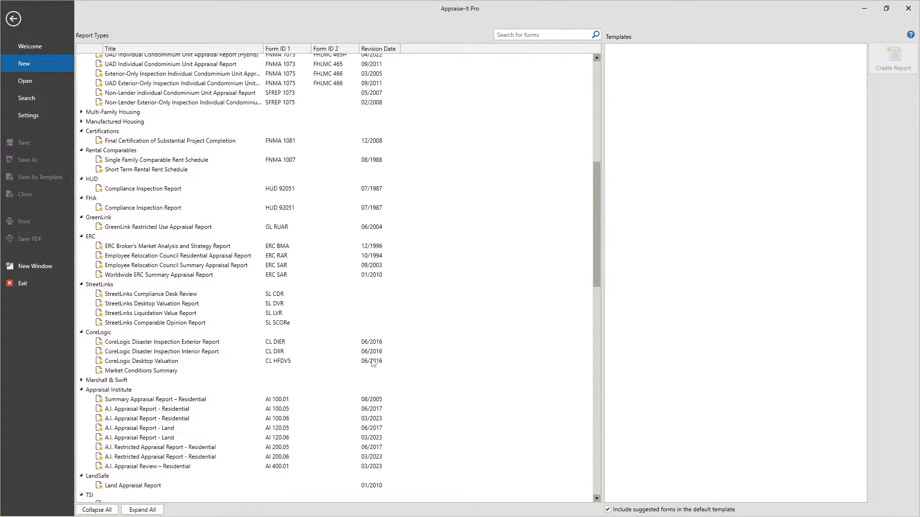
{"action": "scroll", "coordinate": [373, 364], "scroll_direction": "up", "scroll_amount": 8}
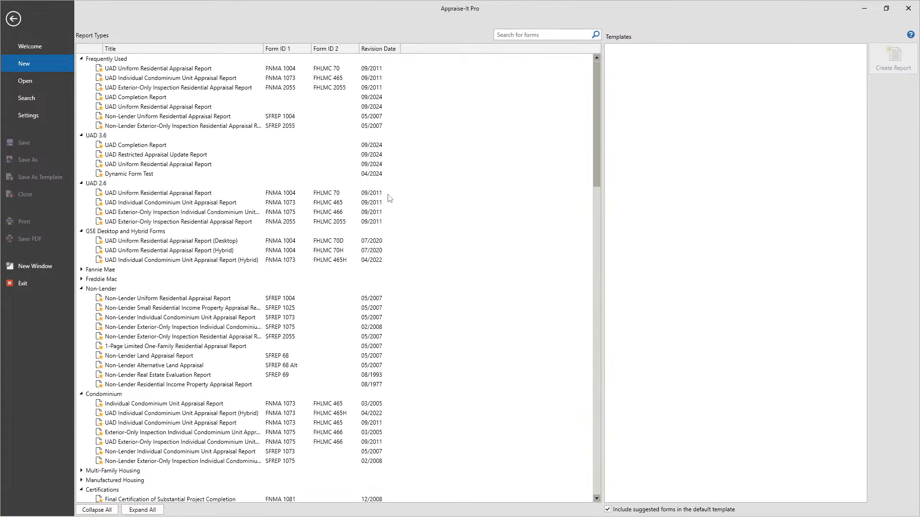
Step: Try to start a new UAD Uniform Residential Appraisal Report with form ID FNMA 1004
{"action": "left_click", "coordinate": [160, 69]}
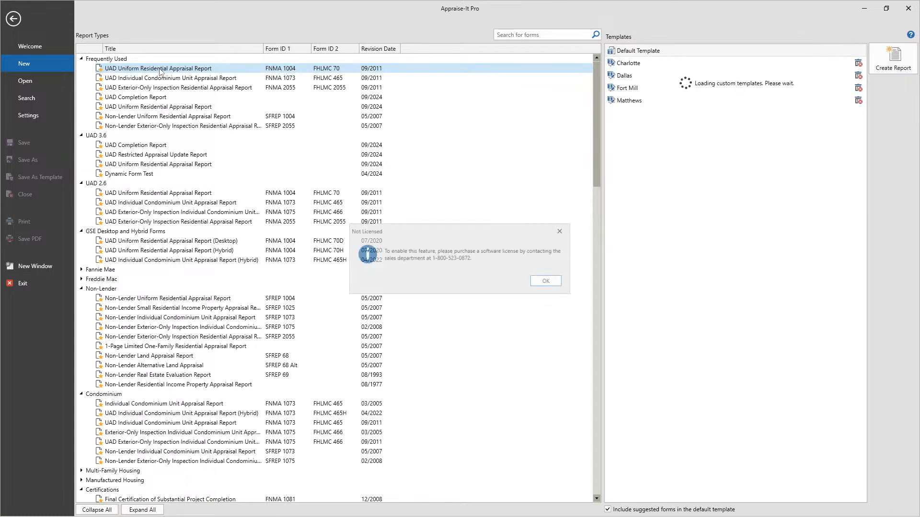
{"action": "left_click", "coordinate": [553, 284]}
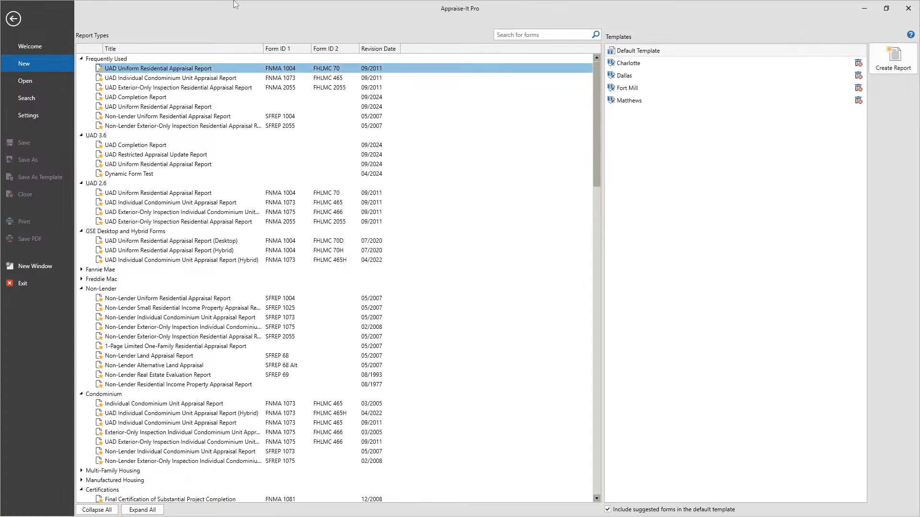
{"action": "left_click", "coordinate": [21, 19]}
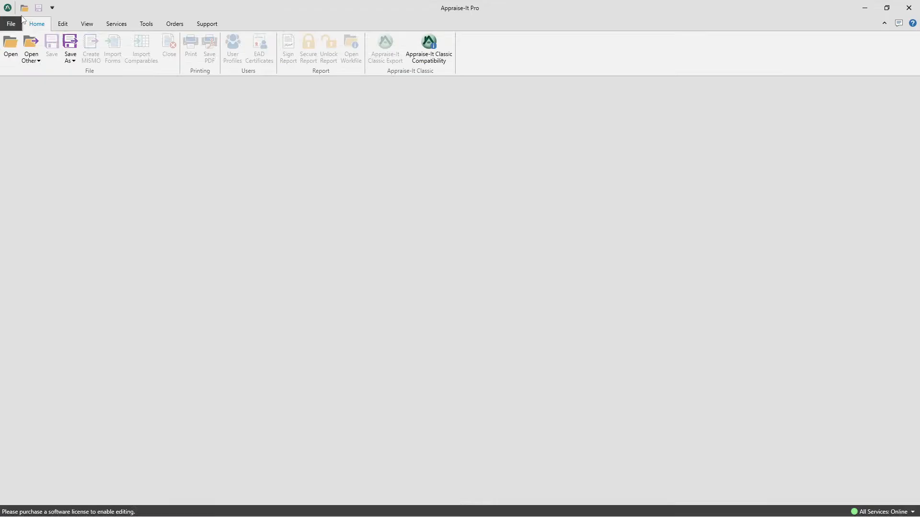
Step: Open the software registration and try to register with the prefilled account credentials
{"action": "left_click", "coordinate": [178, 27]}
{"action": "left_click", "coordinate": [145, 26]}
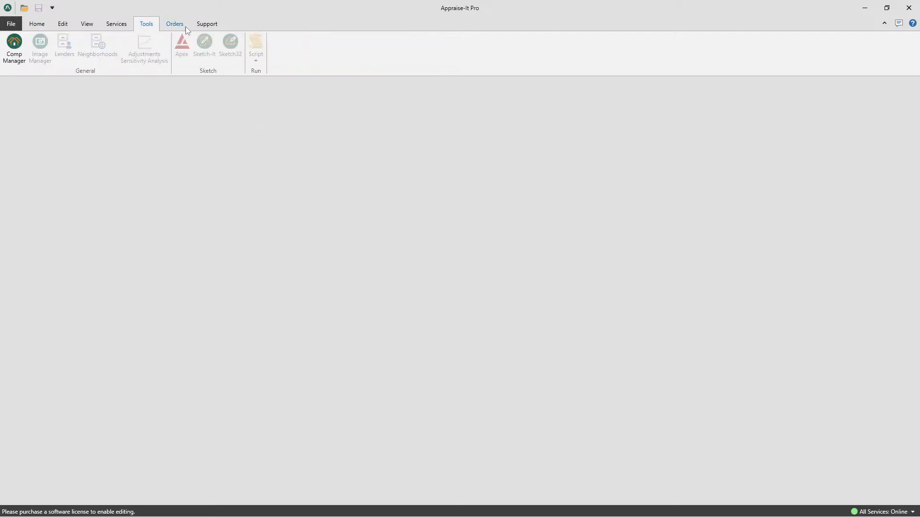
{"action": "left_click", "coordinate": [207, 24]}
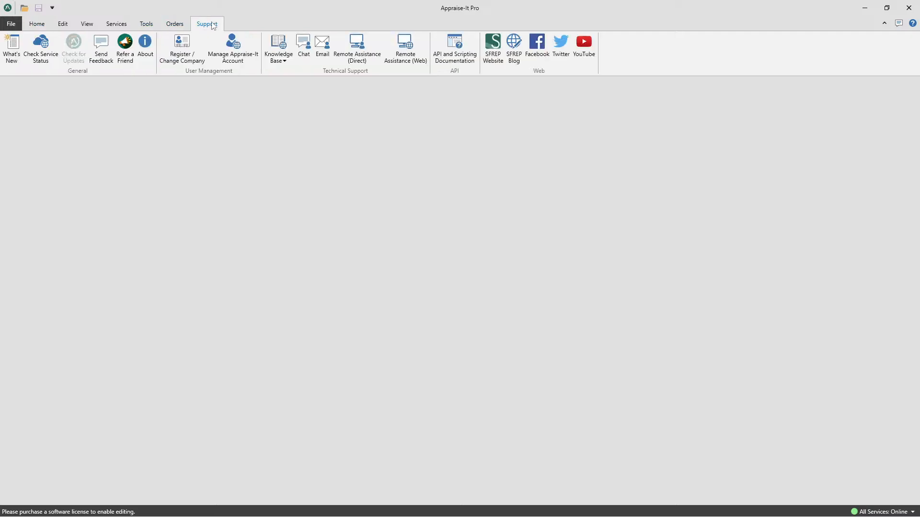
{"action": "left_click", "coordinate": [182, 47]}
{"action": "left_click", "coordinate": [553, 208]}
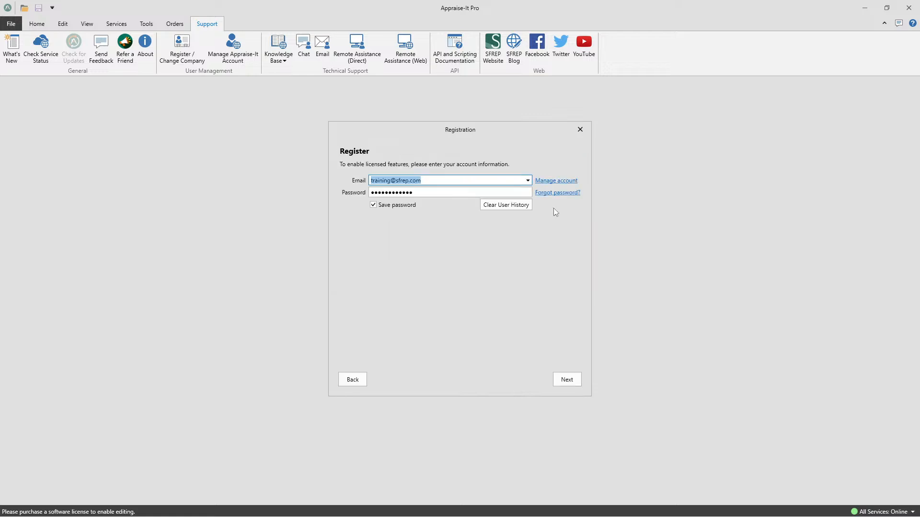
{"action": "left_click", "coordinate": [568, 380]}
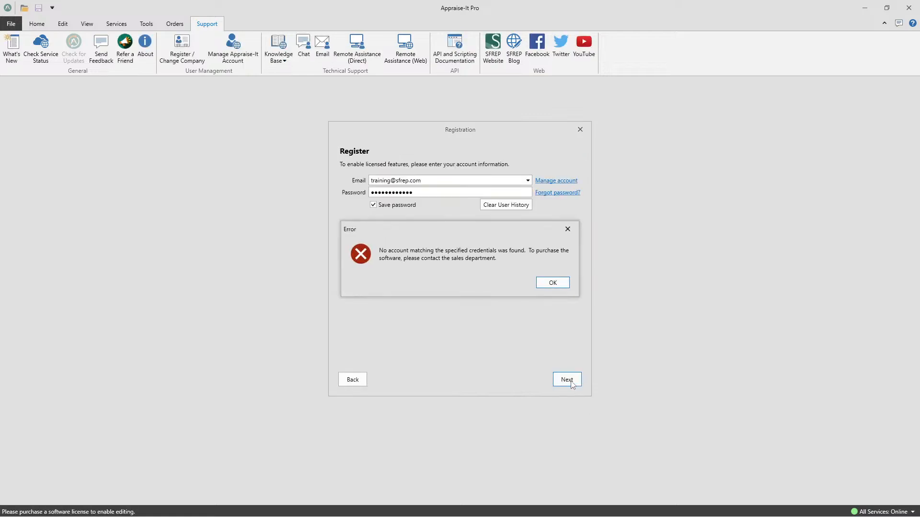
{"action": "left_click", "coordinate": [552, 284]}
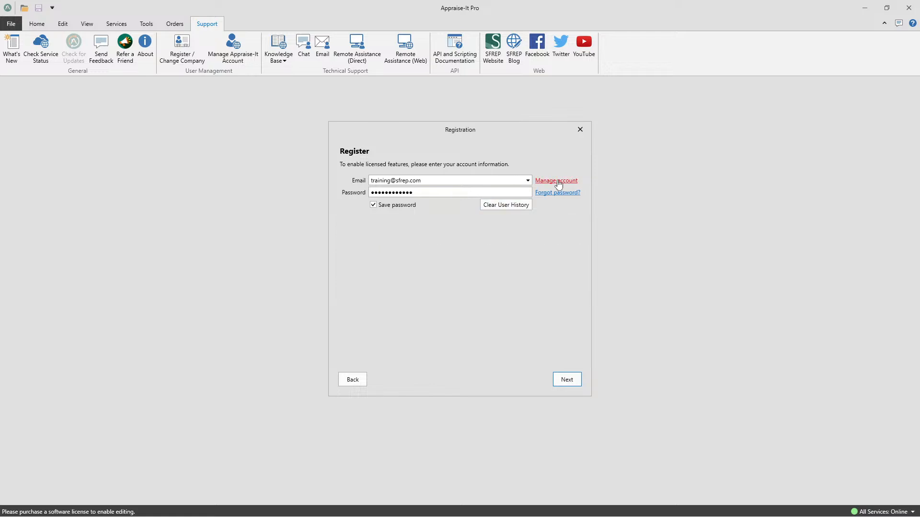
Step: Register the software with another saved account and the listed customer ID, completing the registration
{"action": "left_click_drag", "start_coordinate": [426, 181], "coordinate": [321, 181]}
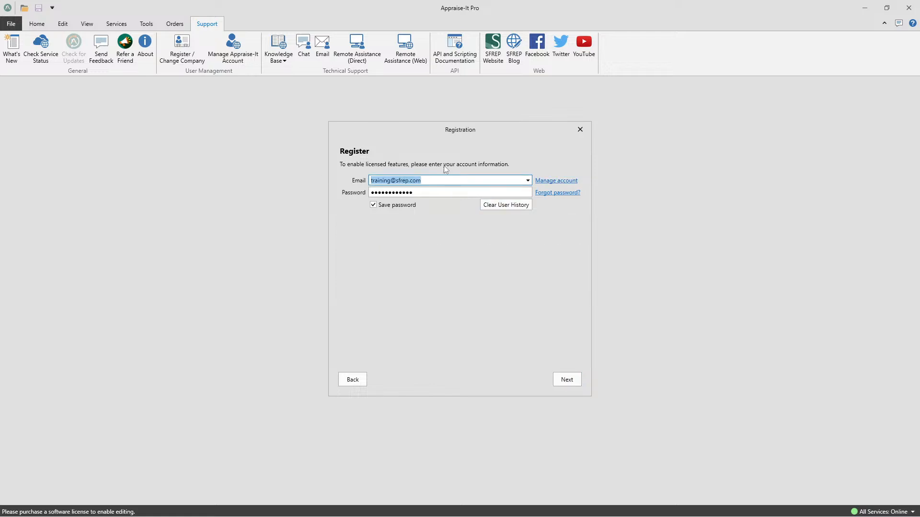
{"action": "left_click", "coordinate": [528, 181]}
{"action": "left_click", "coordinate": [413, 192]}
{"action": "left_click", "coordinate": [567, 380]}
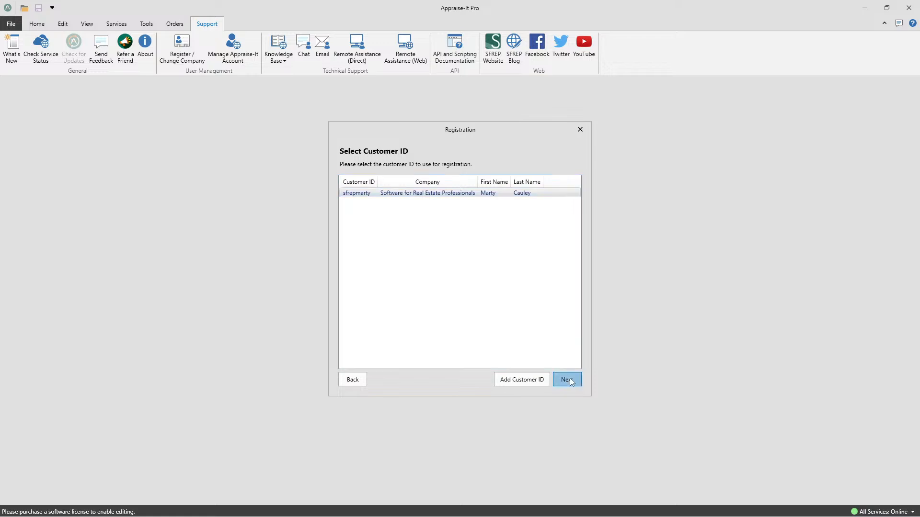
{"action": "left_click", "coordinate": [567, 380]}
{"action": "left_click", "coordinate": [568, 380]}
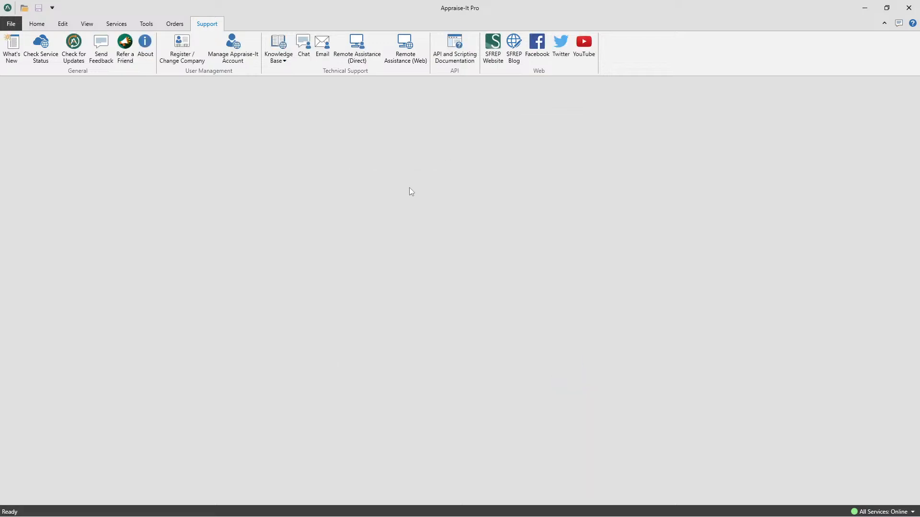
Step: Create a UAD Uniform Residential Appraisal Report (FNMA 1004) and examine the layout of its form pages
{"action": "left_click", "coordinate": [10, 24]}
{"action": "left_click", "coordinate": [167, 68]}
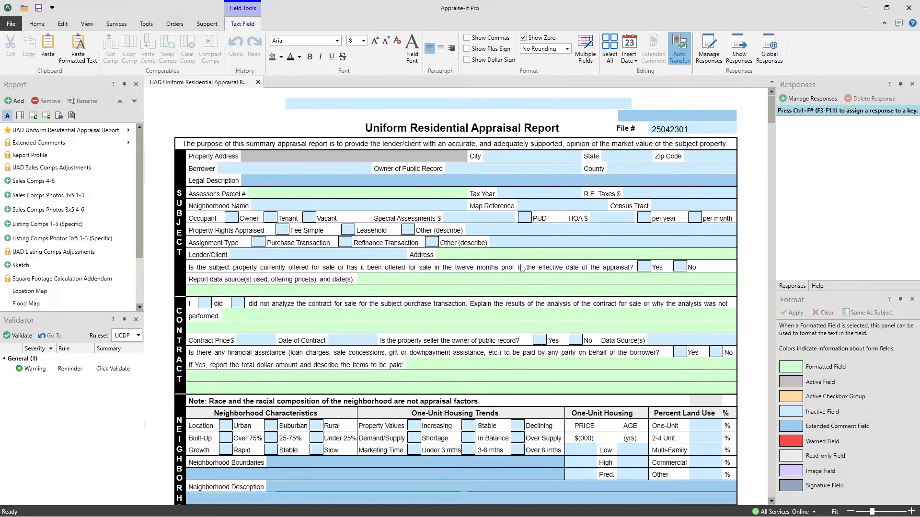
{"action": "scroll", "coordinate": [503, 278], "scroll_direction": "down", "scroll_amount": 10}
{"action": "scroll", "coordinate": [493, 285], "scroll_direction": "up", "scroll_amount": 5}
{"action": "scroll", "coordinate": [481, 289], "scroll_direction": "down", "scroll_amount": 3}
{"action": "scroll", "coordinate": [481, 290], "scroll_direction": "down", "scroll_amount": 5}
{"action": "scroll", "coordinate": [481, 296], "scroll_direction": "up", "scroll_amount": 13}
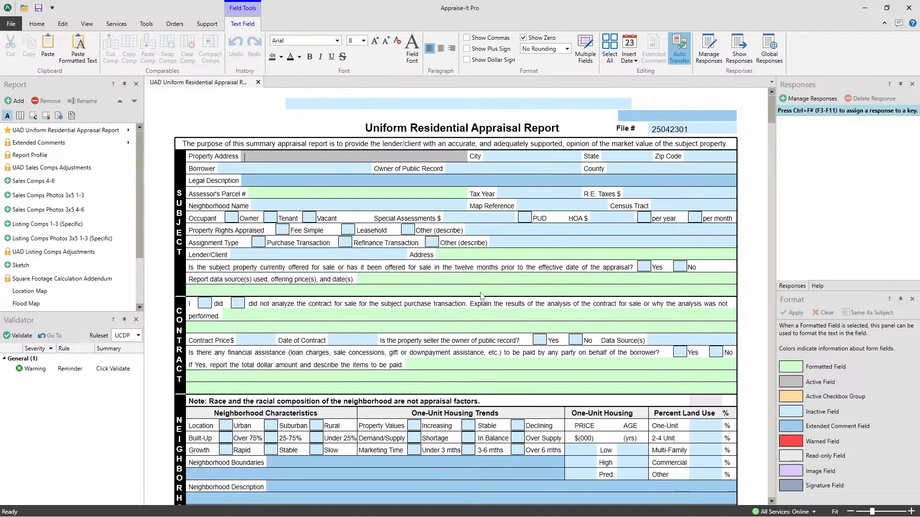
{"action": "scroll", "coordinate": [481, 296], "scroll_direction": "down", "scroll_amount": 18}
{"action": "scroll", "coordinate": [482, 296], "scroll_direction": "up", "scroll_amount": 18}
{"action": "scroll", "coordinate": [479, 204], "scroll_direction": "down", "scroll_amount": 2}
{"action": "scroll", "coordinate": [459, 211], "scroll_direction": "down", "scroll_amount": 16}
{"action": "scroll", "coordinate": [460, 221], "scroll_direction": "up", "scroll_amount": 18}
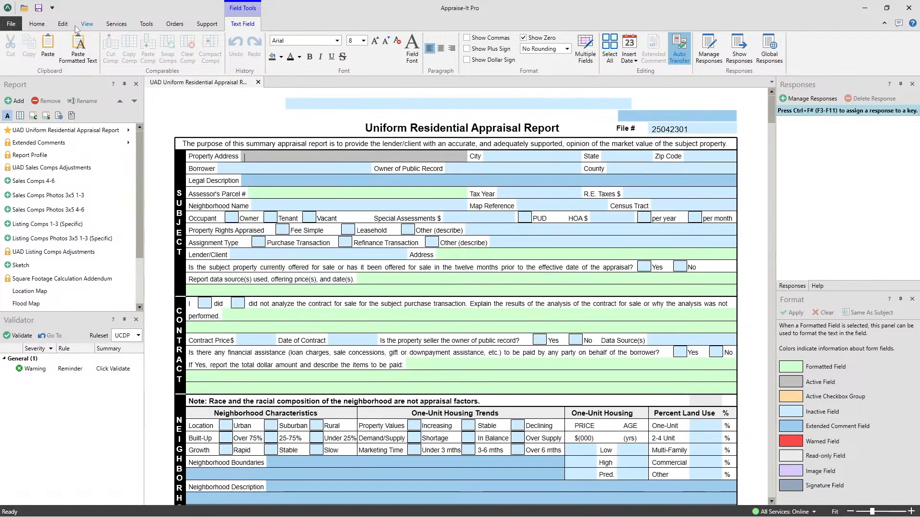
Step: Close the open FNMA 1004 report without saving it
{"action": "left_click", "coordinate": [37, 23]}
{"action": "left_click", "coordinate": [169, 48]}
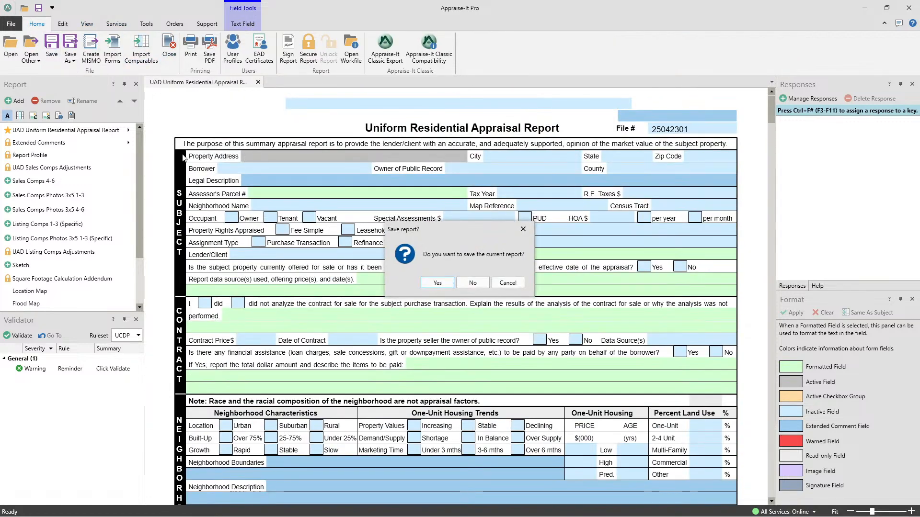
{"action": "left_click", "coordinate": [472, 283]}
Step: Create a new UAD Uniform Residential Appraisal Report from the UAD 3.6 group
{"action": "left_click", "coordinate": [11, 24]}
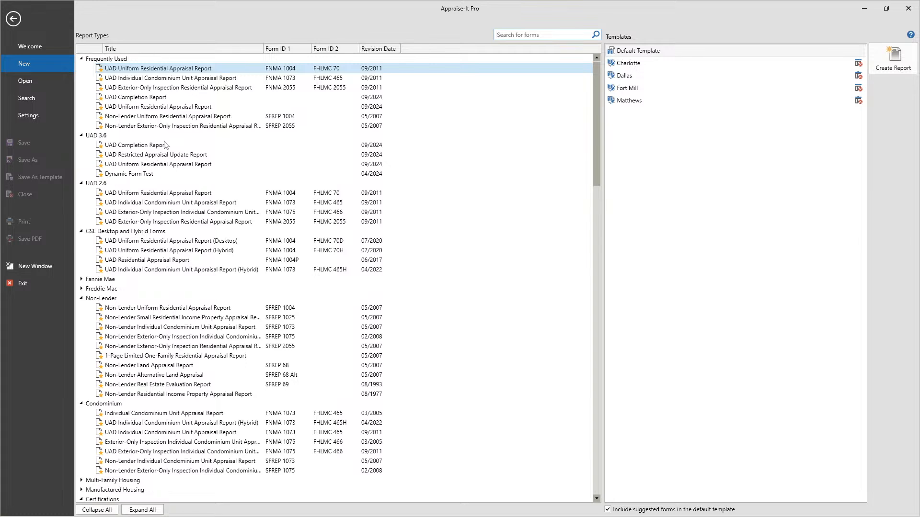
{"action": "left_click", "coordinate": [137, 165]}
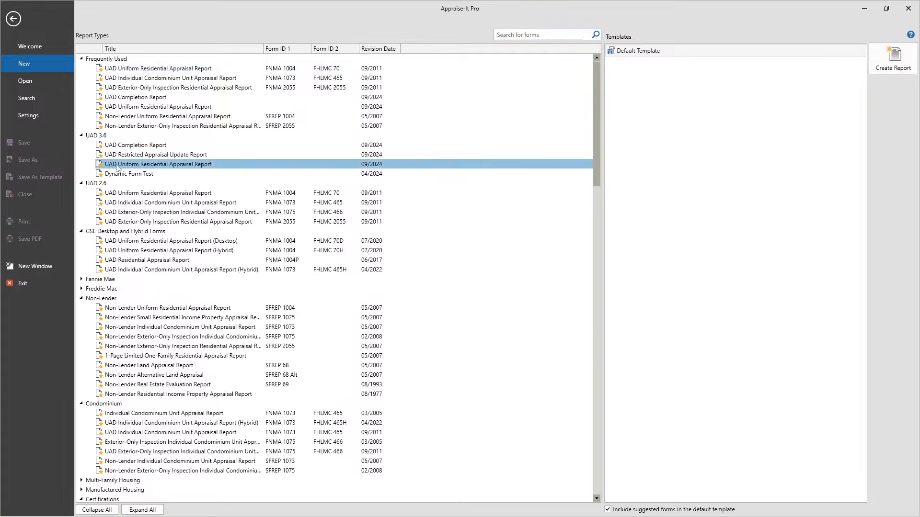
{"action": "double_click", "coordinate": [194, 165]}
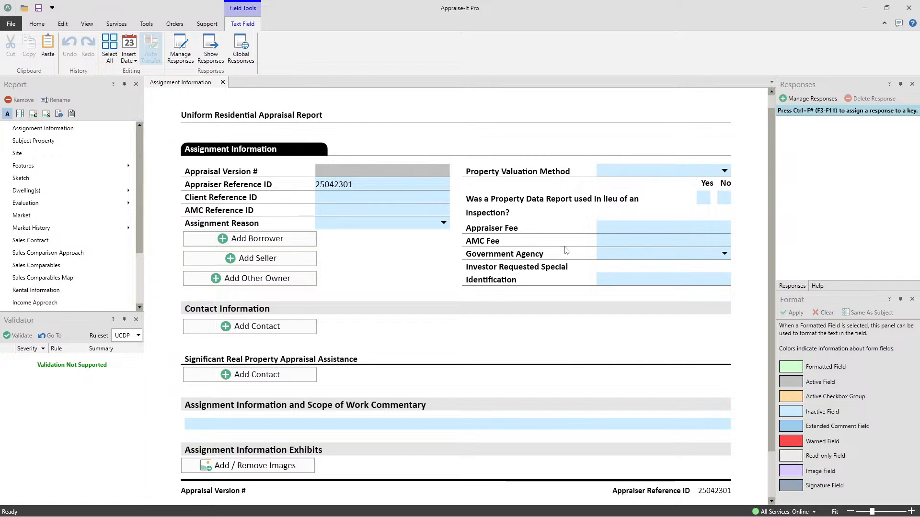
{"action": "scroll", "coordinate": [422, 258], "scroll_direction": "down", "scroll_amount": 1}
{"action": "scroll", "coordinate": [422, 264], "scroll_direction": "up", "scroll_amount": 2}
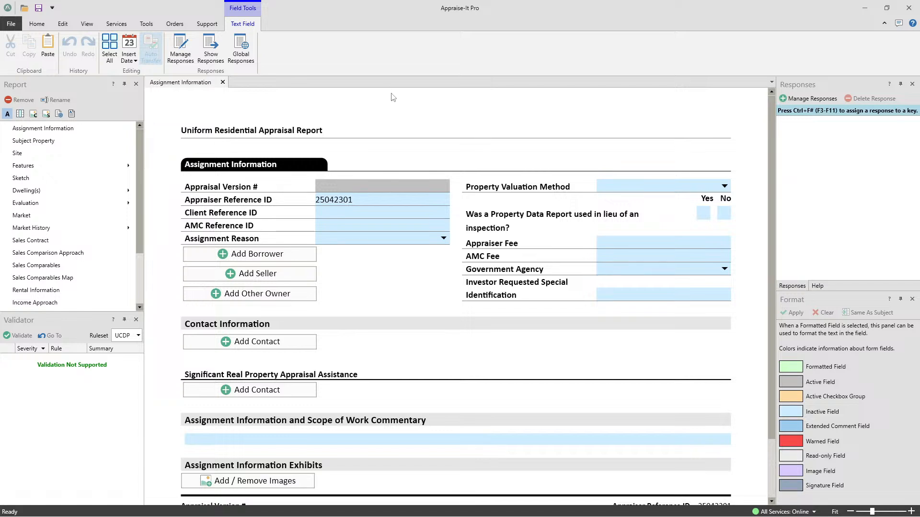
Step: Go through the Assignment Information reference and fee fields and view the Government Agency options
{"action": "key", "text": "Tab"}
{"action": "key", "text": "Tab"}
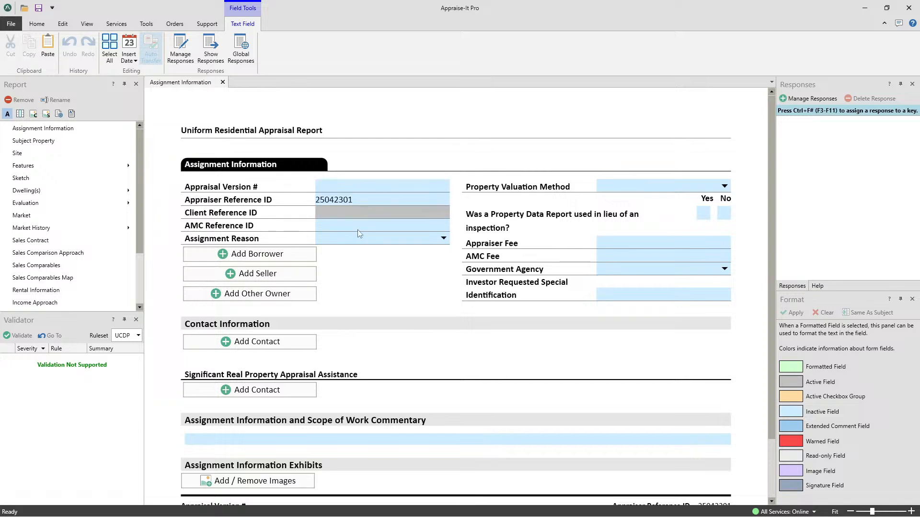
{"action": "key", "text": "Tab"}
{"action": "left_click", "coordinate": [646, 246]}
{"action": "left_click", "coordinate": [637, 274]}
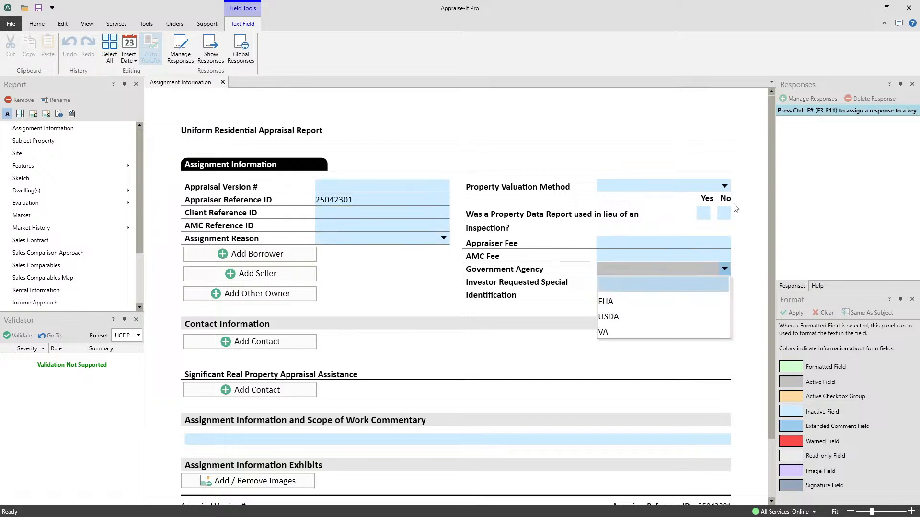
Step: Answer Yes to whether a Property Data Report was used in lieu of an inspection
{"action": "left_click", "coordinate": [696, 218]}
{"action": "left_click", "coordinate": [704, 217]}
{"action": "left_click", "coordinate": [702, 211]}
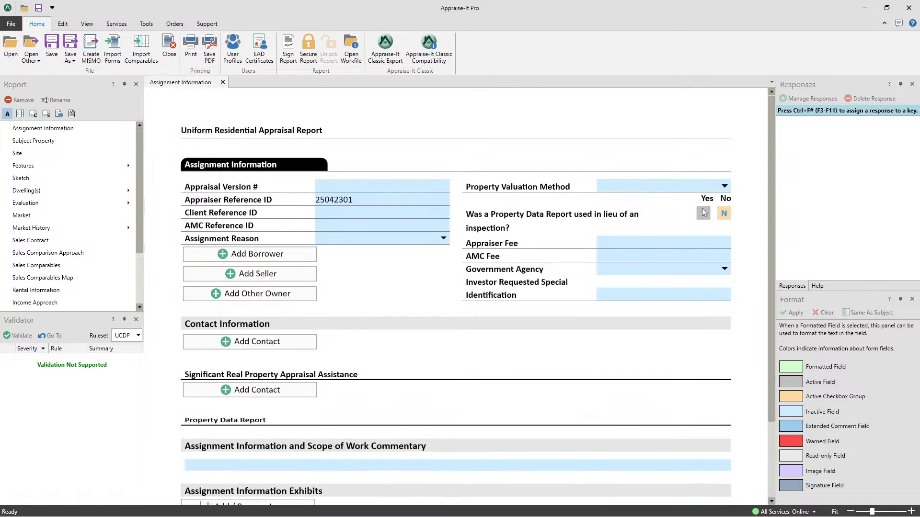
{"action": "scroll", "coordinate": [773, 163], "scroll_direction": "down", "scroll_amount": 2}
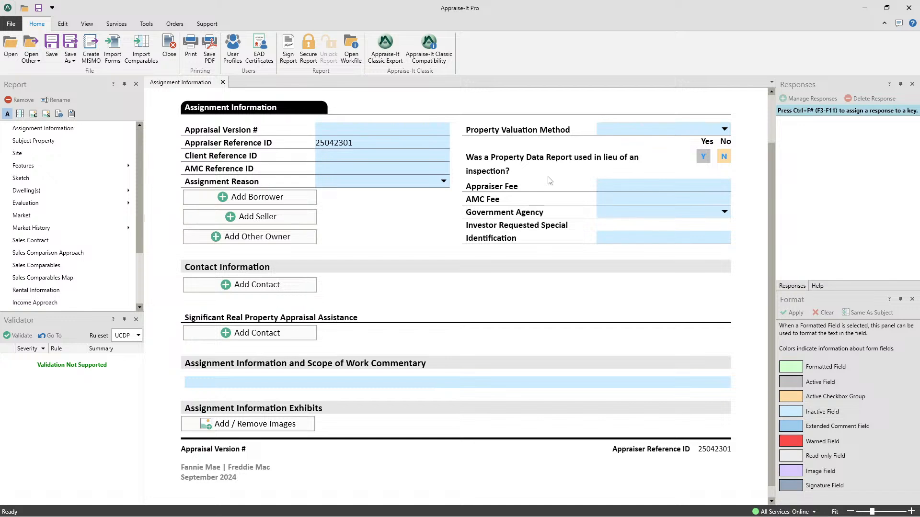
{"action": "left_click", "coordinate": [703, 157]}
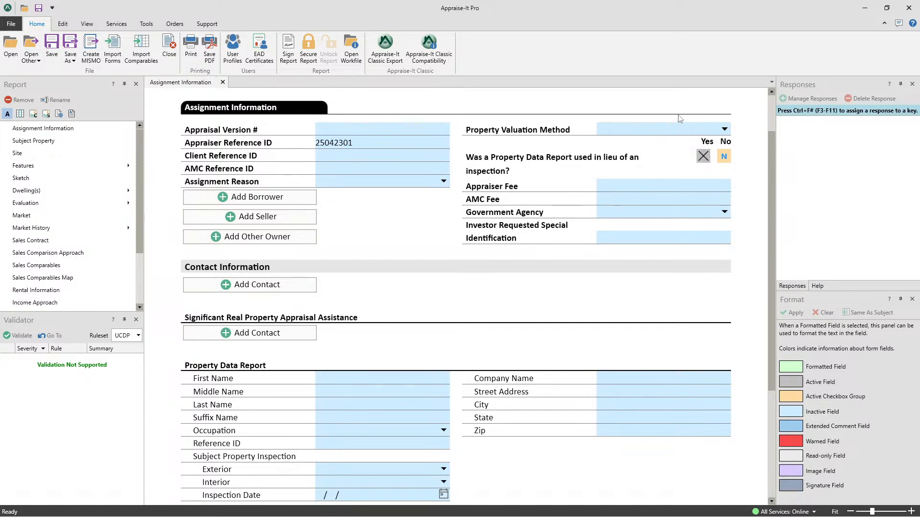
Step: Try Exterior Appraisal as the Property Valuation Method, leaving the method set to Traditional Appraisal
{"action": "left_click", "coordinate": [677, 131]}
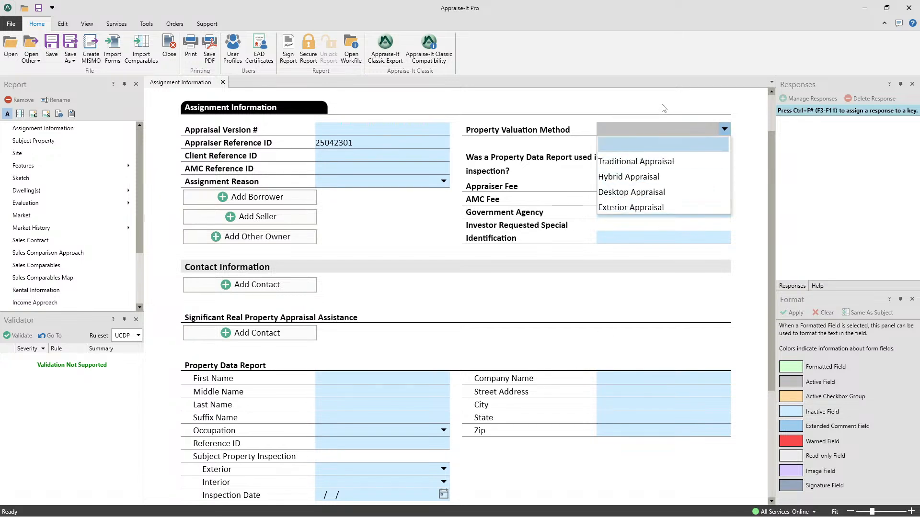
{"action": "left_click", "coordinate": [655, 161]}
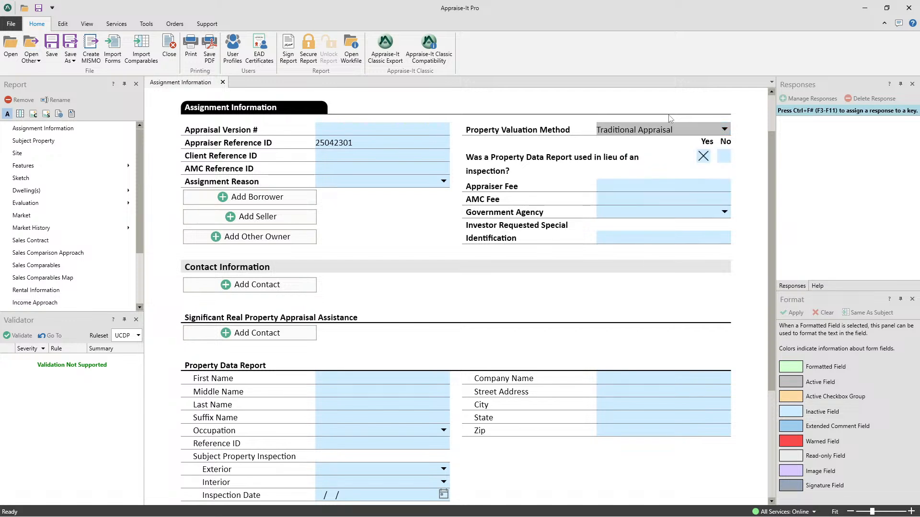
{"action": "left_click", "coordinate": [663, 131]}
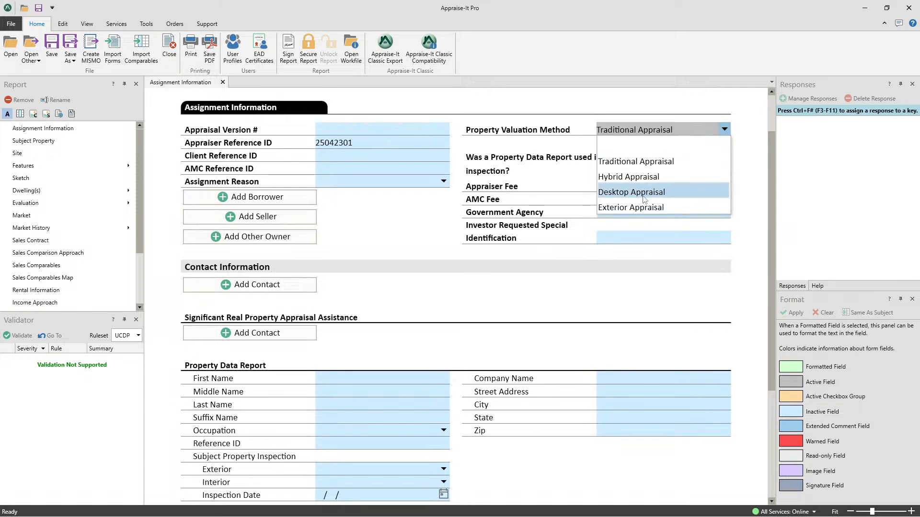
{"action": "left_click", "coordinate": [644, 212]}
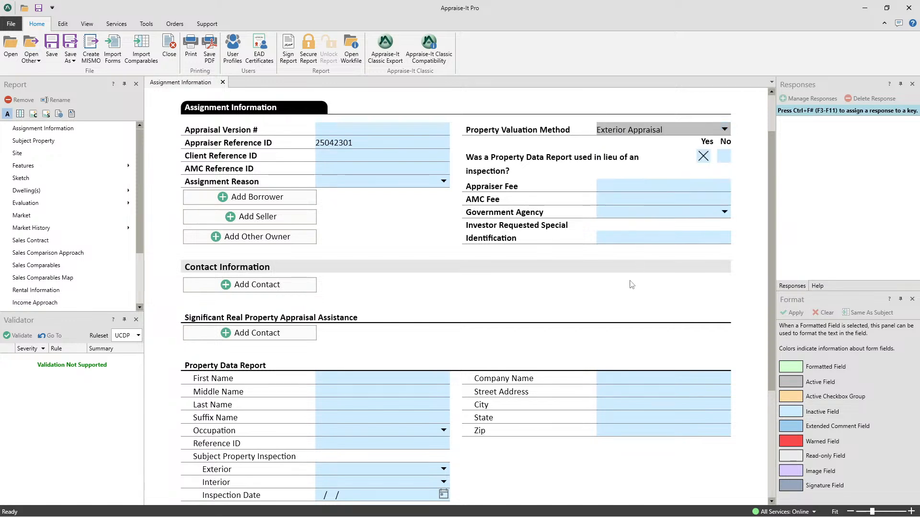
{"action": "left_click", "coordinate": [632, 131]}
{"action": "left_click", "coordinate": [618, 159]}
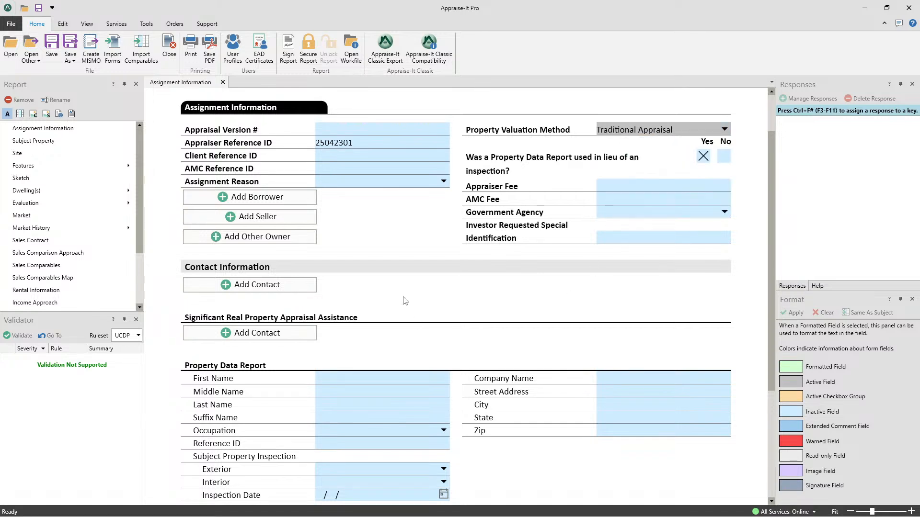
Step: Open the Sales Contract section and answer Yes to whether there is a sales contract
{"action": "left_click", "coordinate": [27, 241]}
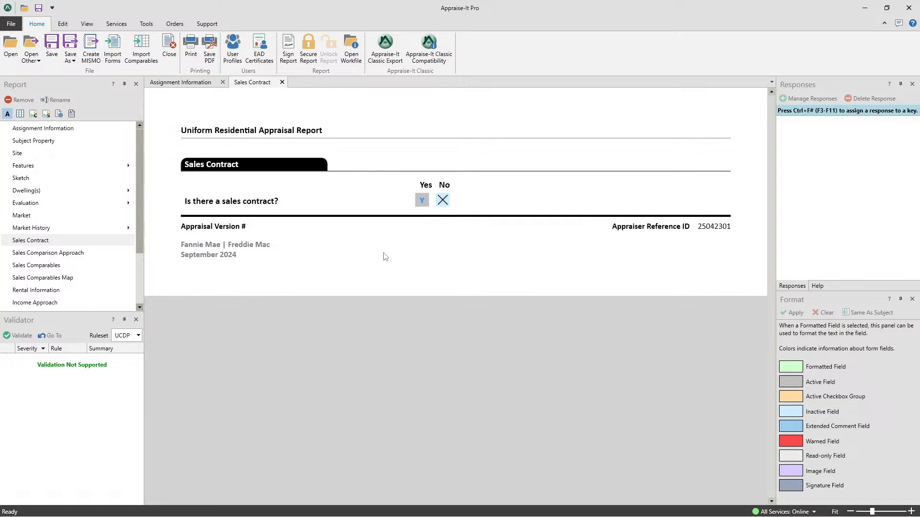
{"action": "left_click", "coordinate": [422, 200]}
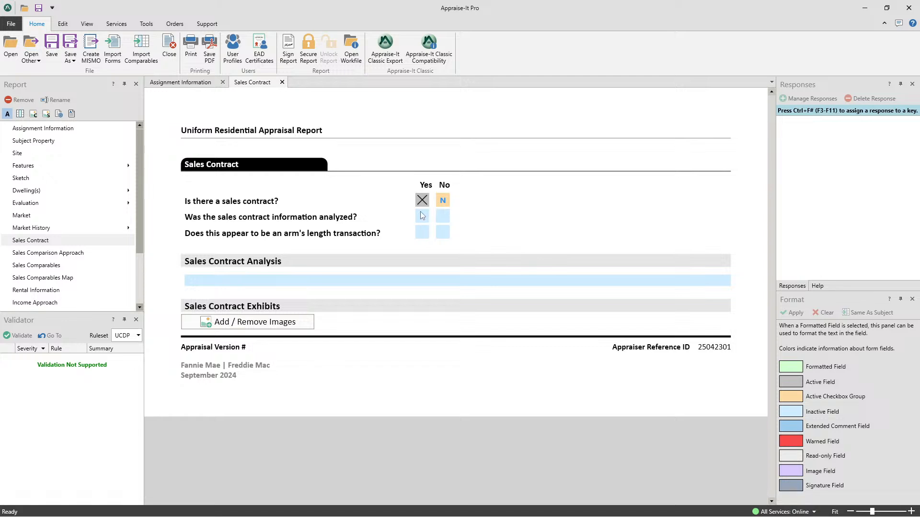
Step: Toggle the Yes answer to whether the sales contract information was analyzed, leaving it set to Yes
{"action": "left_click", "coordinate": [422, 215]}
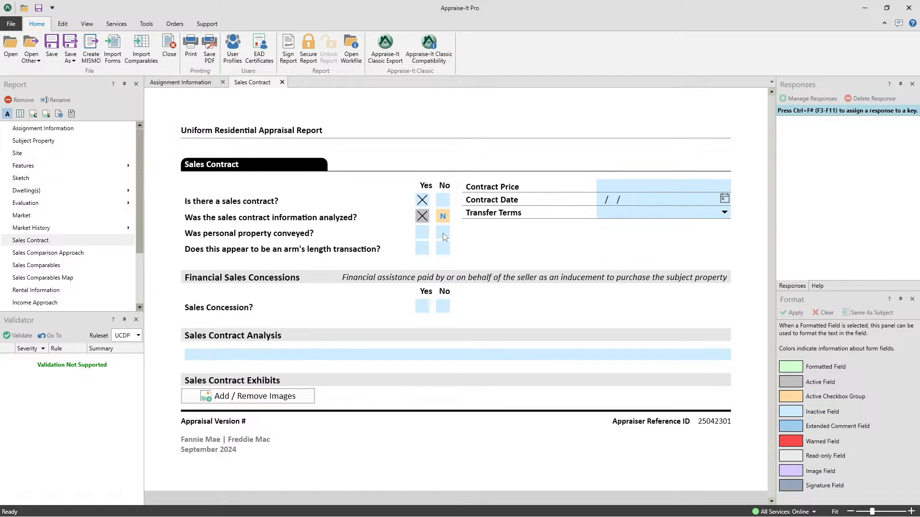
{"action": "left_click", "coordinate": [426, 220]}
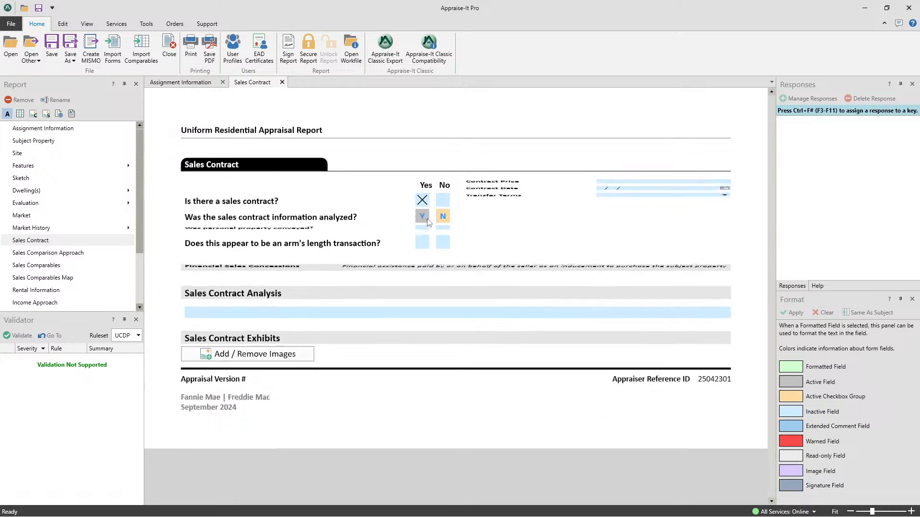
{"action": "left_click", "coordinate": [425, 218]}
{"action": "left_click", "coordinate": [424, 217]}
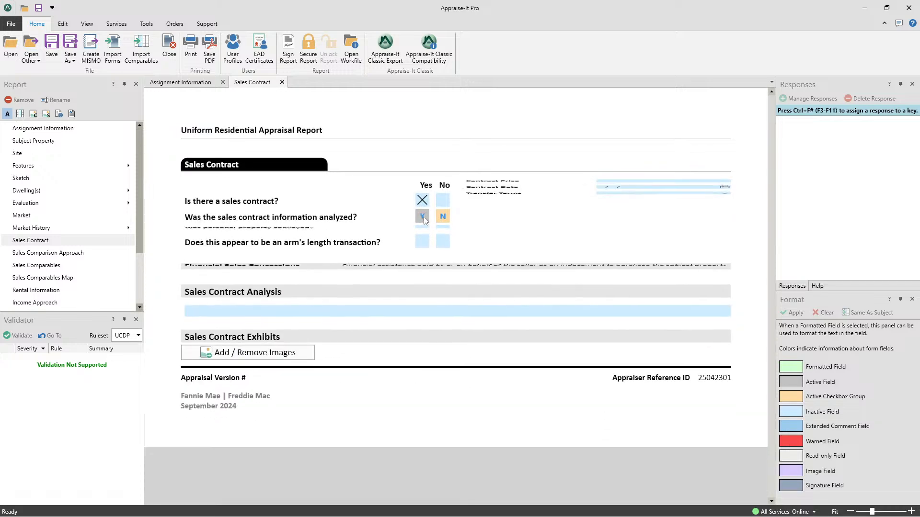
{"action": "left_click", "coordinate": [424, 218]}
{"action": "left_click", "coordinate": [423, 217]}
{"action": "left_click", "coordinate": [423, 217]}
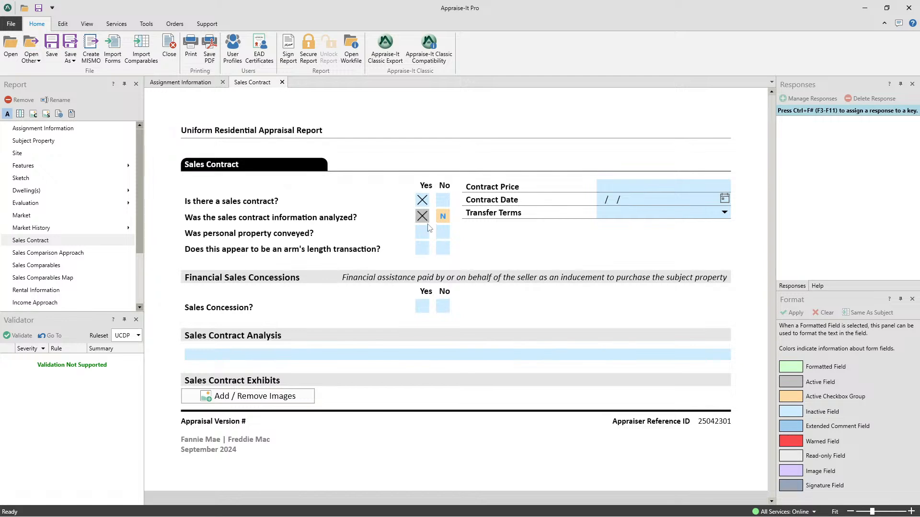
Step: Answer No to whether personal property was conveyed and No to whether this appears to be an arm's length transaction
{"action": "left_click", "coordinate": [443, 232]}
{"action": "left_click", "coordinate": [443, 248]}
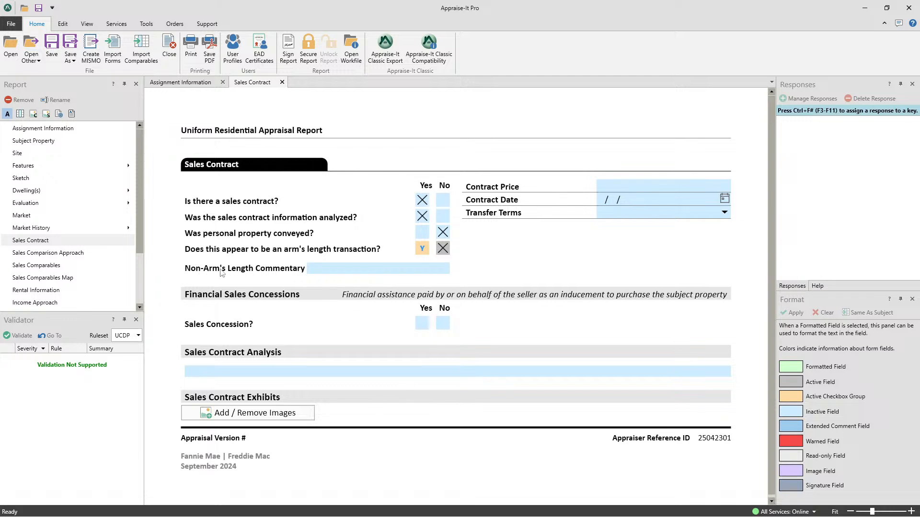
Step: Enter the sentence "The cow jumped over the moon." twice as the Non-Arm's Length Commentary
{"action": "left_click", "coordinate": [328, 270]}
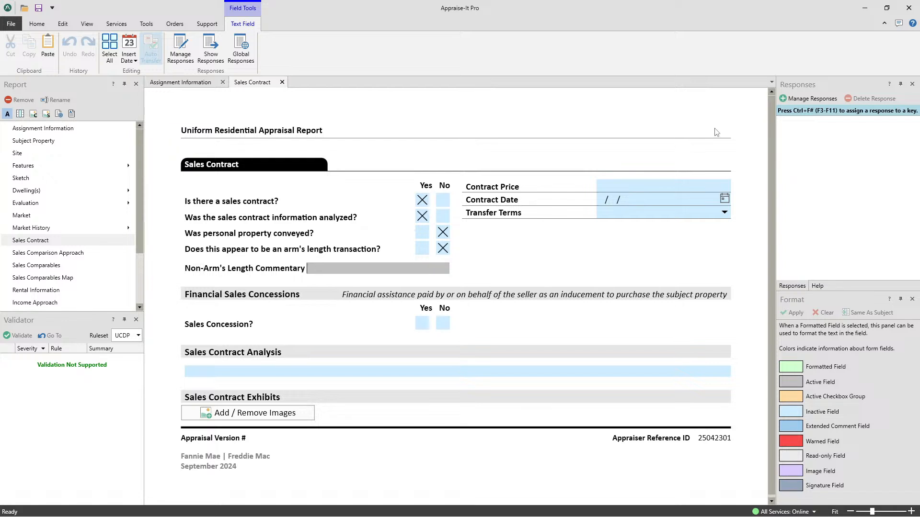
{"action": "type", "text": "The cow jumped over the "}
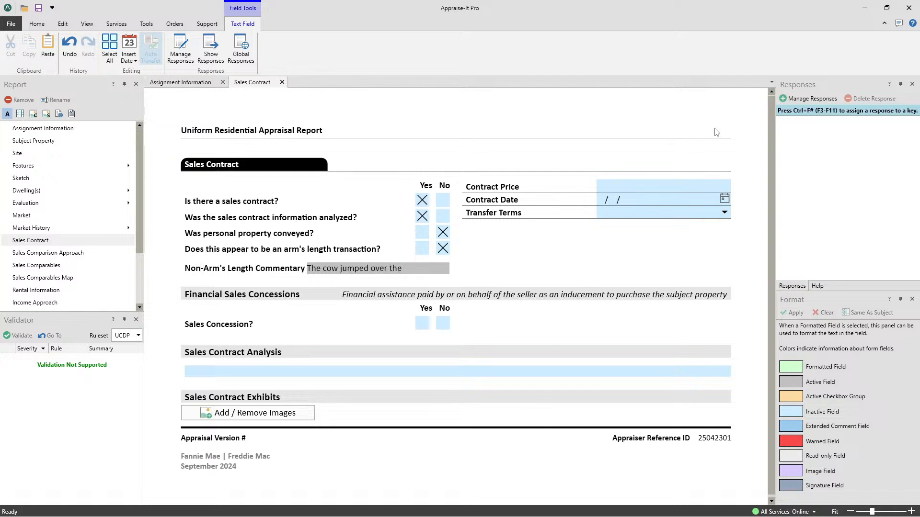
{"action": "type", "text": "moon. The cow jumpp"}
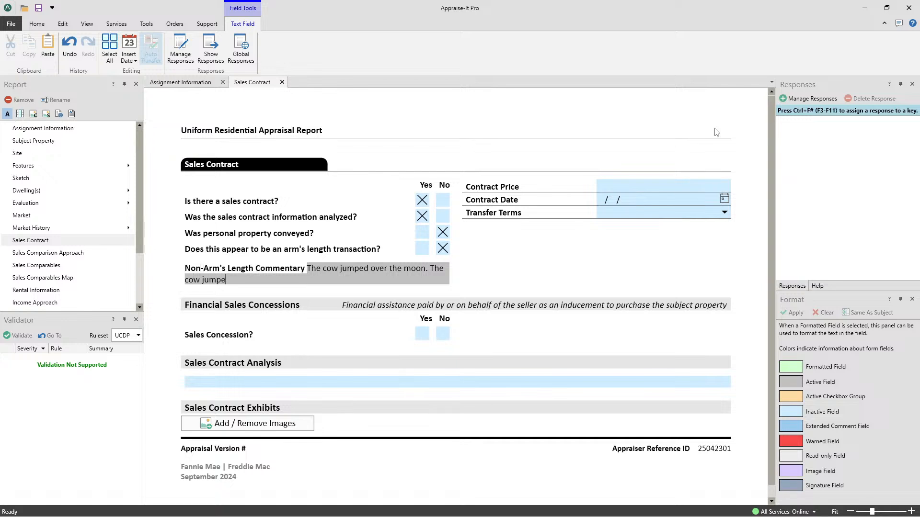
{"action": "key", "text": "BackSpace"}
{"action": "type", "text": "ed over the moon."}
Step: Copy the Non-Arm's Length Commentary text and paste it repeatedly after itself until the field grows to ten lines
{"action": "left_click_drag", "start_coordinate": [307, 268], "coordinate": [294, 279]}
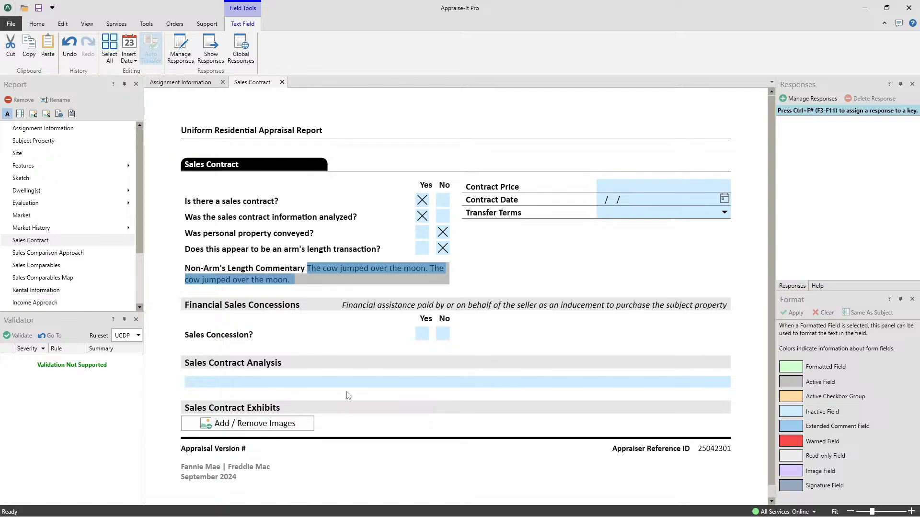
{"action": "left_click", "coordinate": [347, 279]}
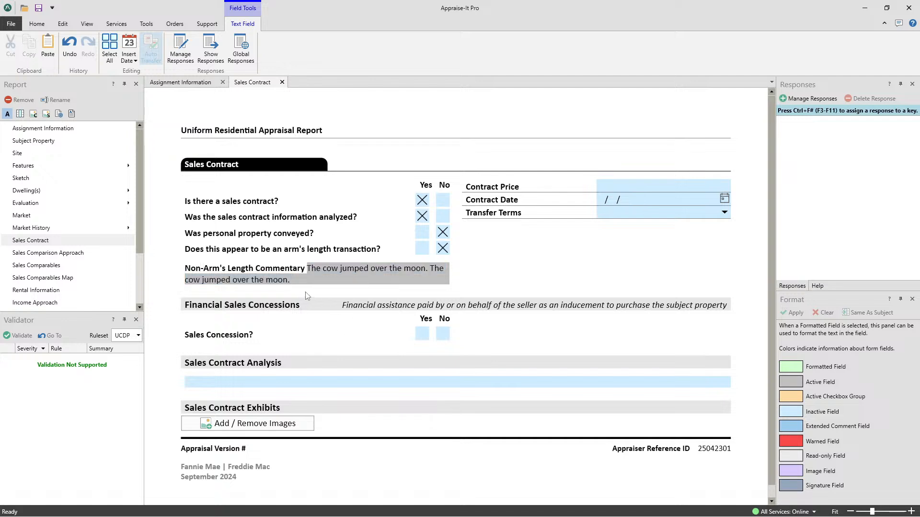
{"action": "type", "text": "The cow jumped over the moon."}
{"action": "type", "text": "The cow jumped over the moon."}
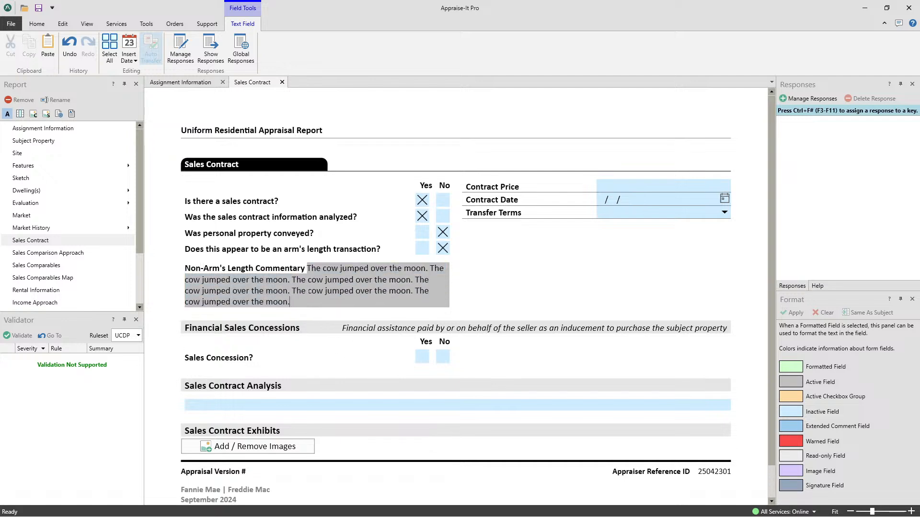
{"action": "key", "text": "ctrl+v"}
{"action": "key", "text": "ctrl+v"}
{"action": "key", "text": "ctrl+v"}
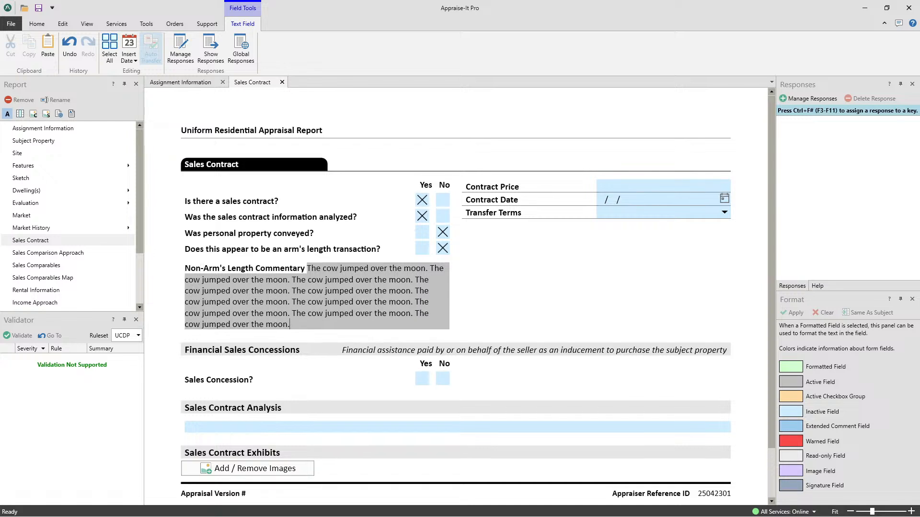
{"action": "key", "text": "ctrl+v"}
{"action": "key", "text": "ctrl+v"}
{"action": "key", "text": "ctrl+v"}
{"action": "key", "text": "ctrl+v"}
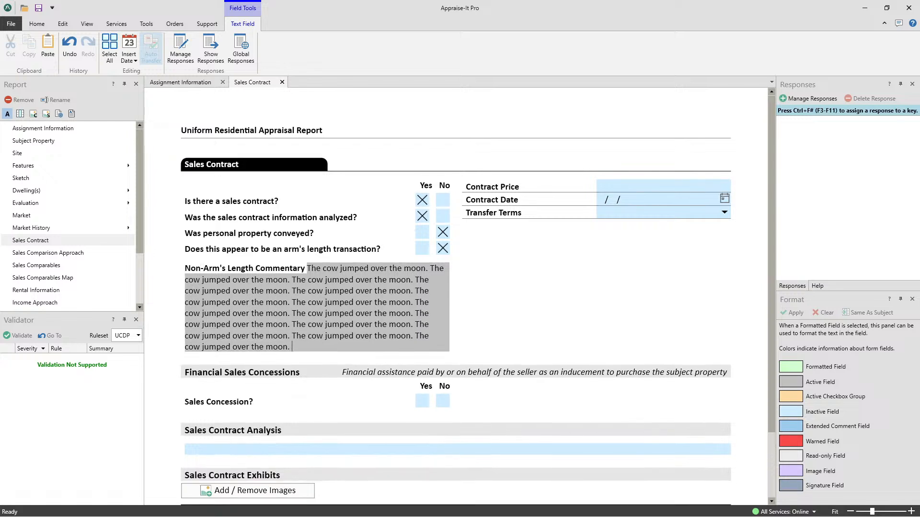
{"action": "key", "text": "ctrl+v"}
{"action": "key", "text": "ctrl+v"}
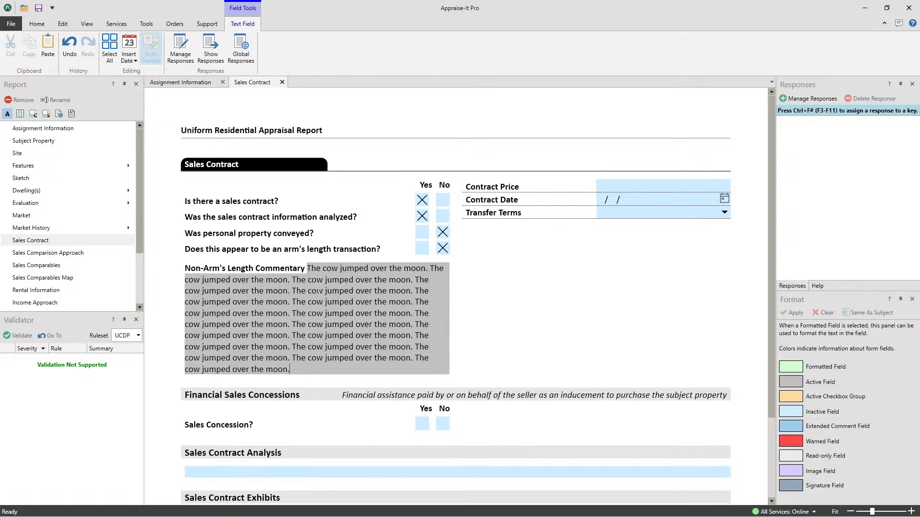
{"action": "scroll", "coordinate": [525, 273], "scroll_direction": "down", "scroll_amount": 2}
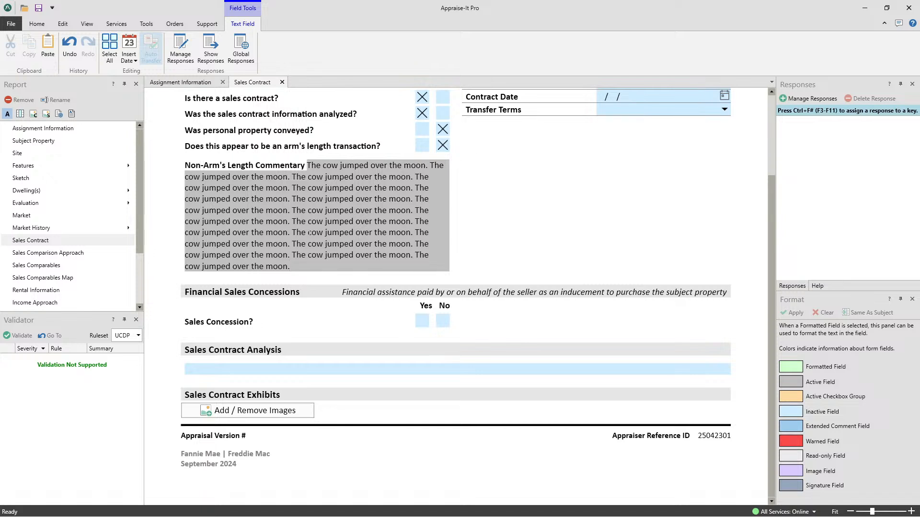
Step: Clear all text from the Non-Arm's Length Commentary
{"action": "left_click_drag", "start_coordinate": [290, 266], "coordinate": [184, 199]}
{"action": "key", "text": "Right"}
{"action": "key", "text": "ctrl+a"}
{"action": "key", "text": "Delete"}
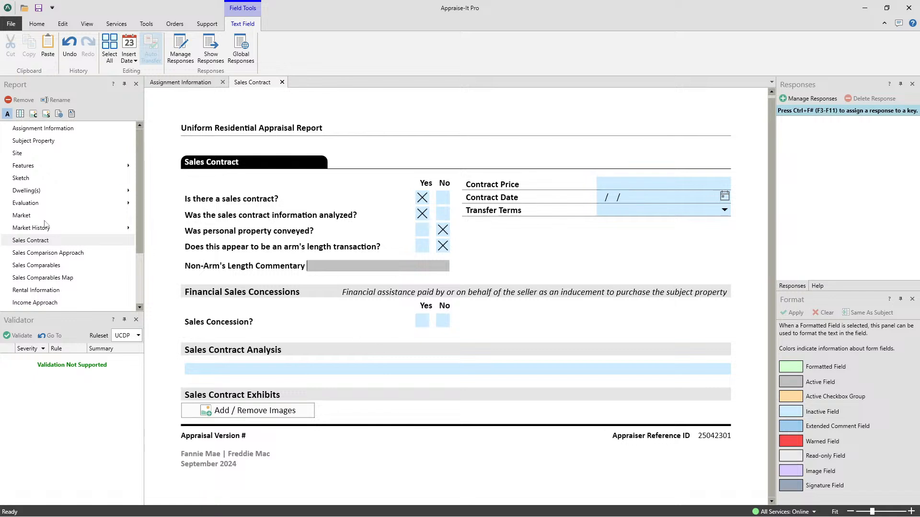
Step: Open the Sales Comparables section of the report
{"action": "left_click", "coordinate": [41, 266]}
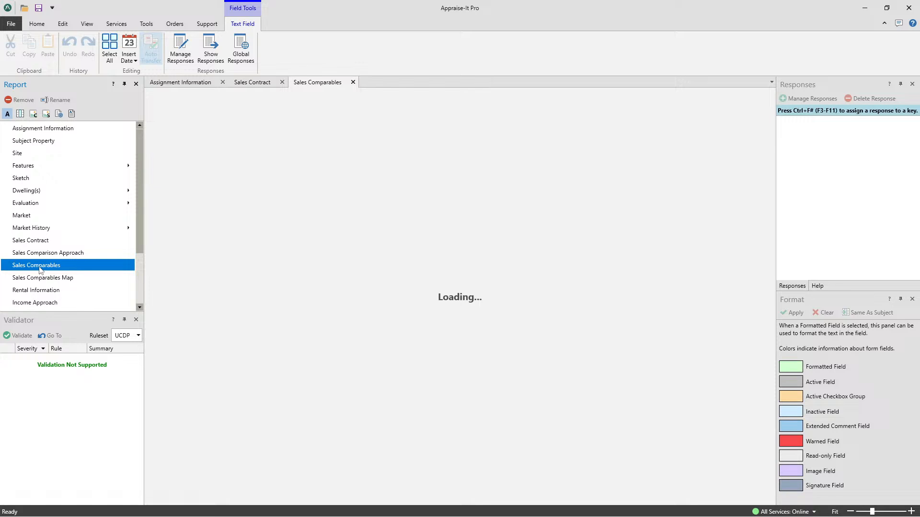
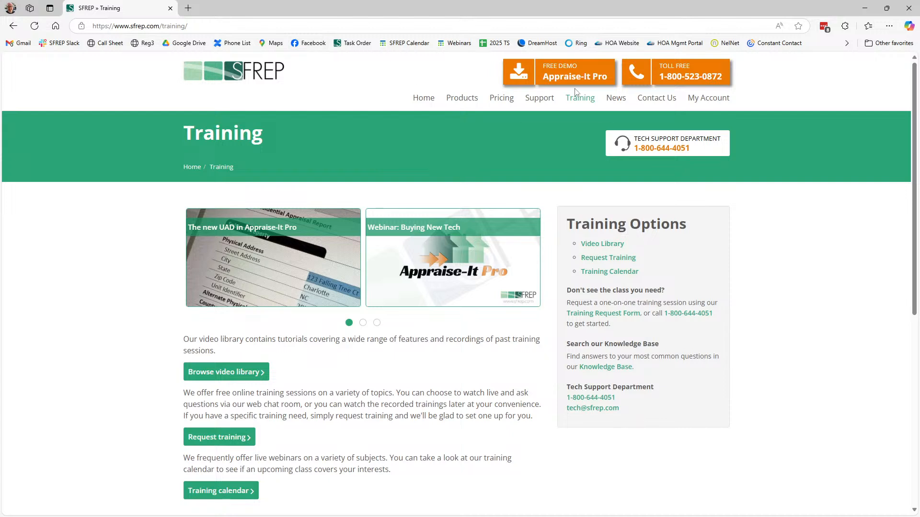
Step: On the SFREP website in the browser, view the Buying New Technology webinar details in the training calendar and close them
{"action": "left_click", "coordinate": [207, 498]}
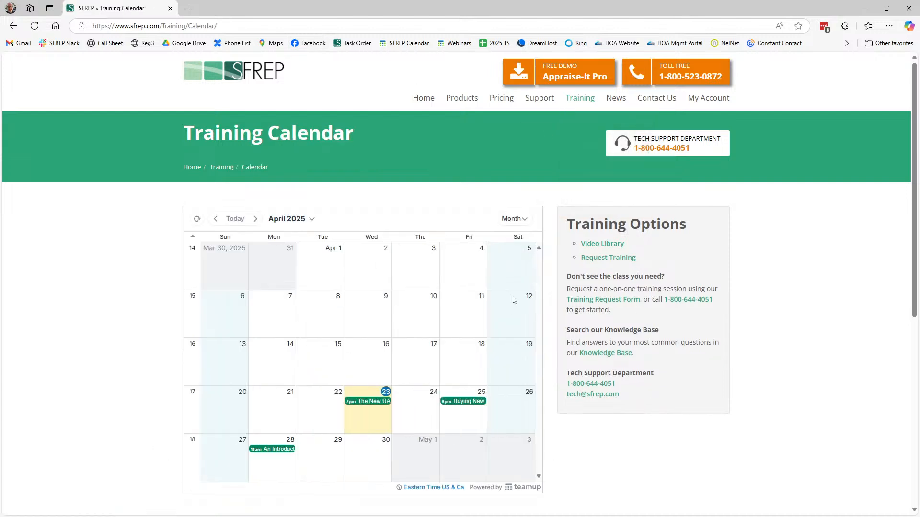
{"action": "scroll", "coordinate": [515, 306], "scroll_direction": "down", "scroll_amount": 1}
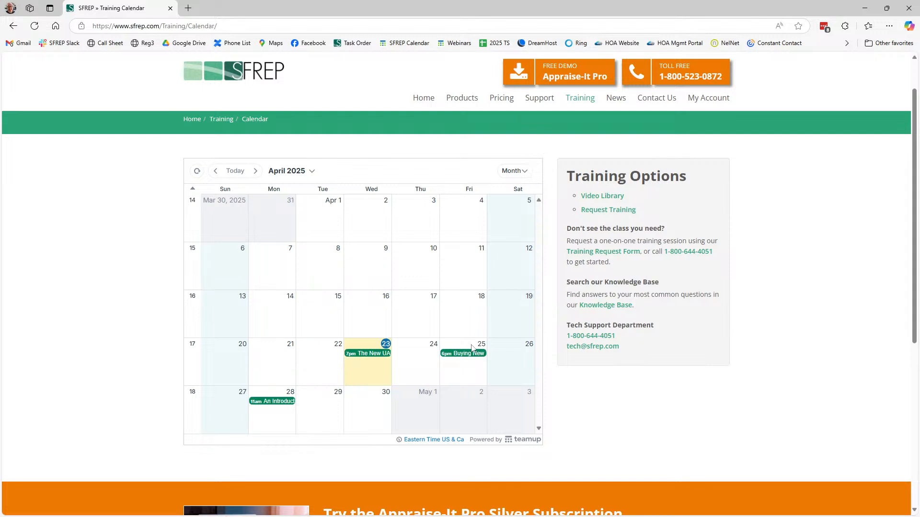
{"action": "mouse_move", "coordinate": [461, 358]}
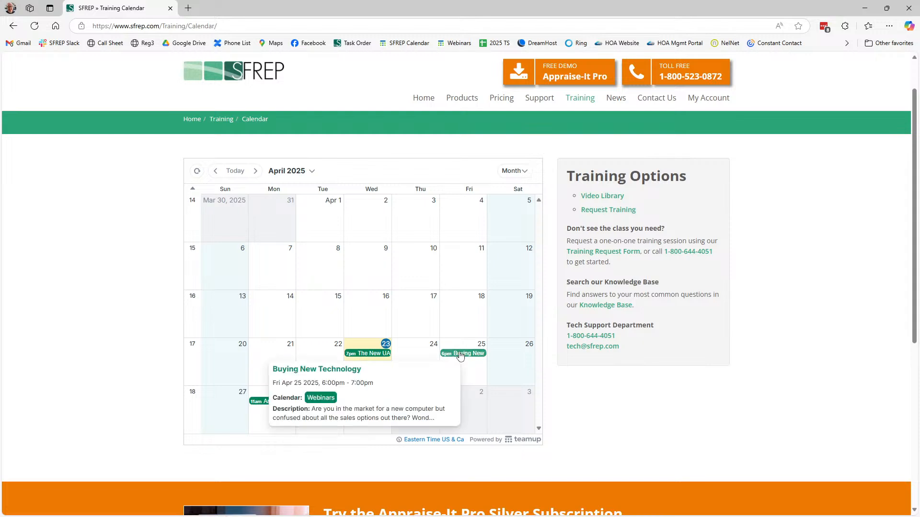
{"action": "left_click", "coordinate": [465, 355]}
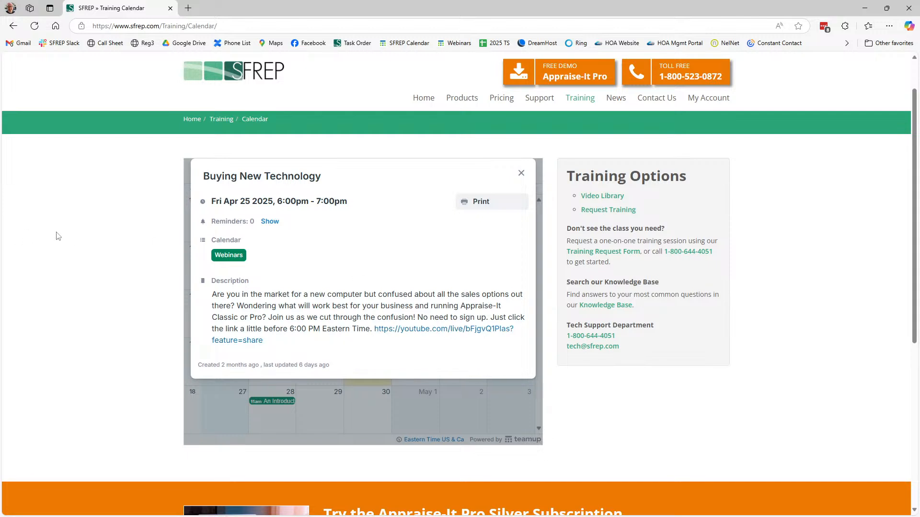
{"action": "left_click", "coordinate": [521, 174]}
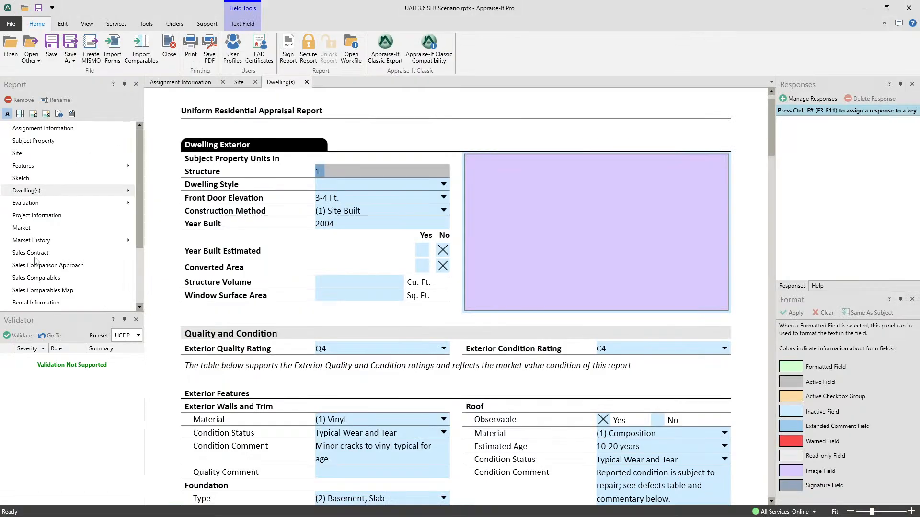
Step: In the UAD 3.6 SFR Scenario report in Appraise-It Pro, view the Sales Contract, Sales Comparables Map and Sketch sections
{"action": "left_click", "coordinate": [32, 253]}
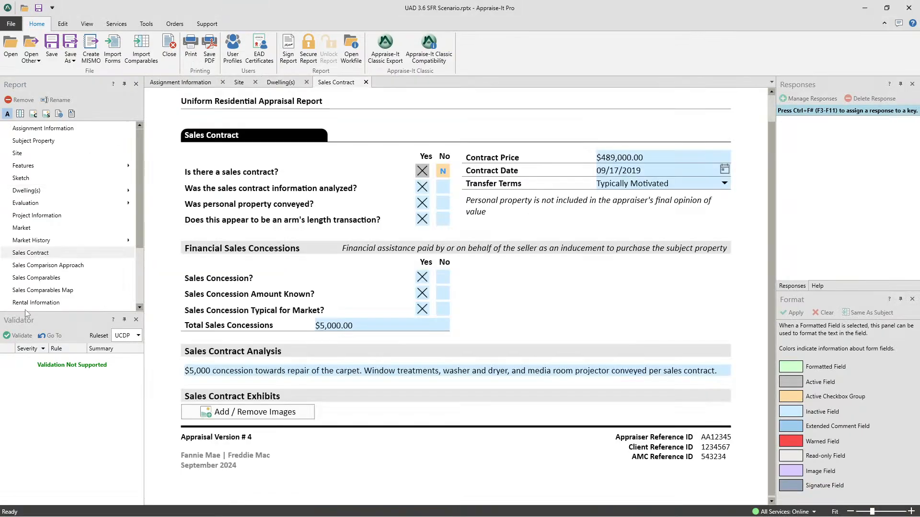
{"action": "left_click", "coordinate": [38, 290]}
{"action": "scroll", "coordinate": [121, 225], "scroll_direction": "down", "scroll_amount": 2}
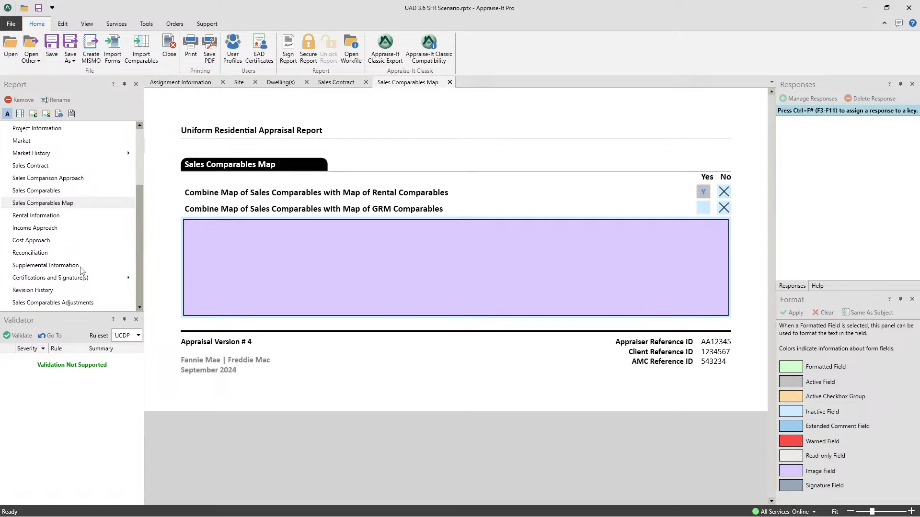
{"action": "scroll", "coordinate": [58, 302], "scroll_direction": "up", "scroll_amount": 3}
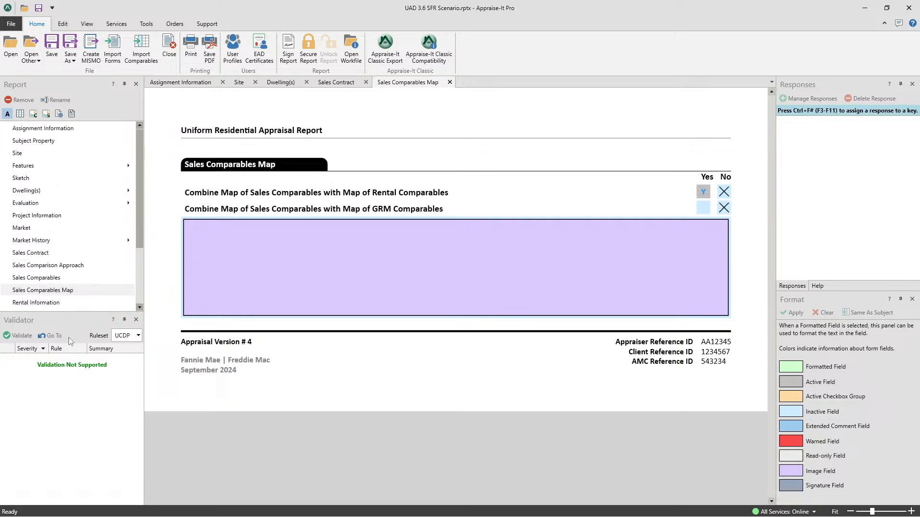
{"action": "left_click", "coordinate": [23, 180]}
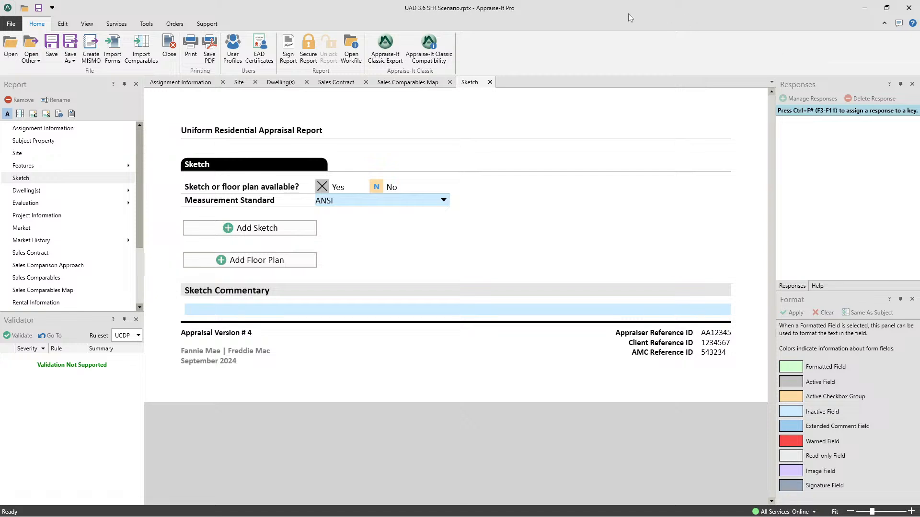
Step: Look over the available sketch tools and integrated services, and minimize the open windows to show the desktop
{"action": "left_click", "coordinate": [146, 24]}
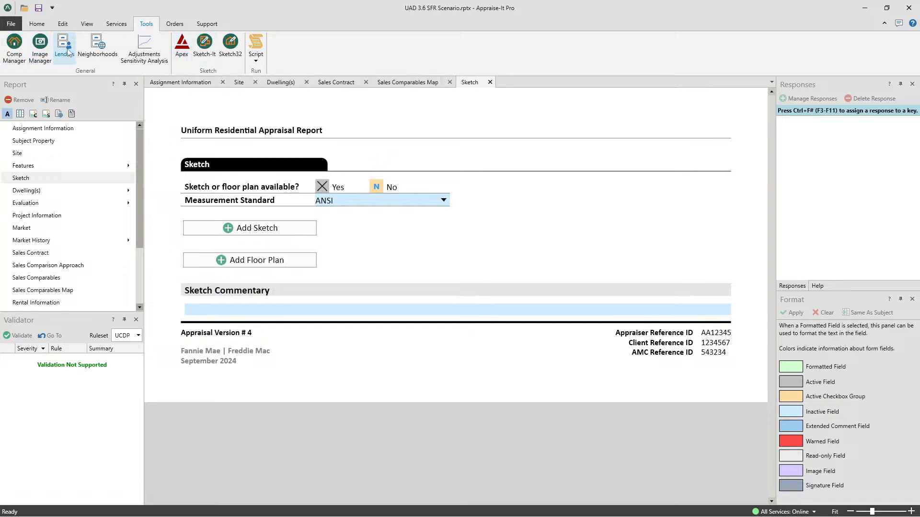
{"action": "left_click", "coordinate": [119, 26]}
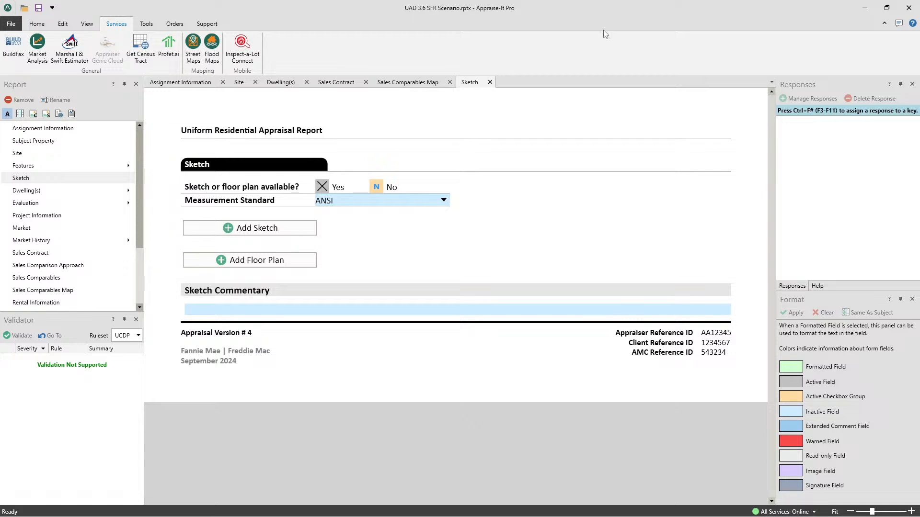
{"action": "left_click", "coordinate": [865, 9]}
{"action": "left_click", "coordinate": [865, 9]}
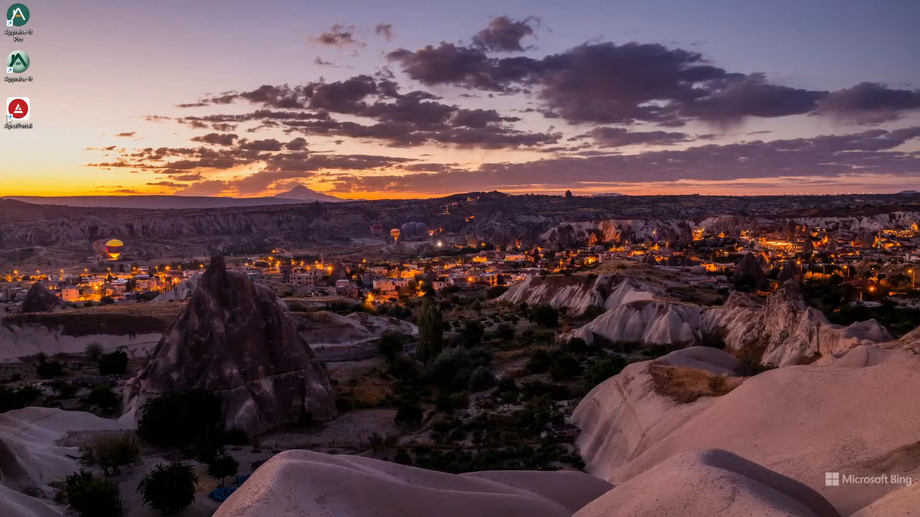